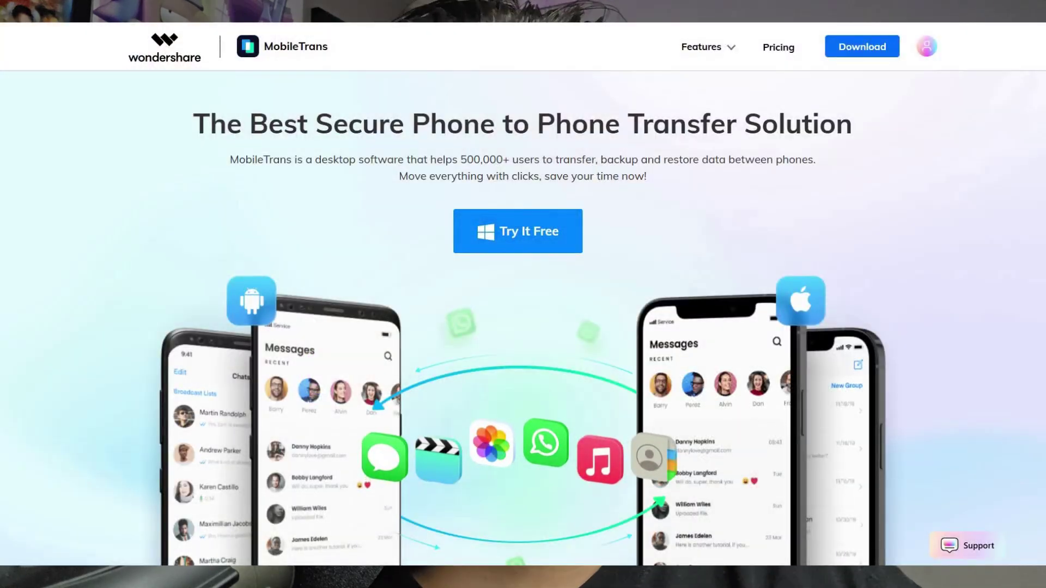
# Scroll the MobileTrans homepage down to the WhatsApp Transfer and Move Data from Phone to Phone sections
pyautogui.scroll(-2, 524, 327)
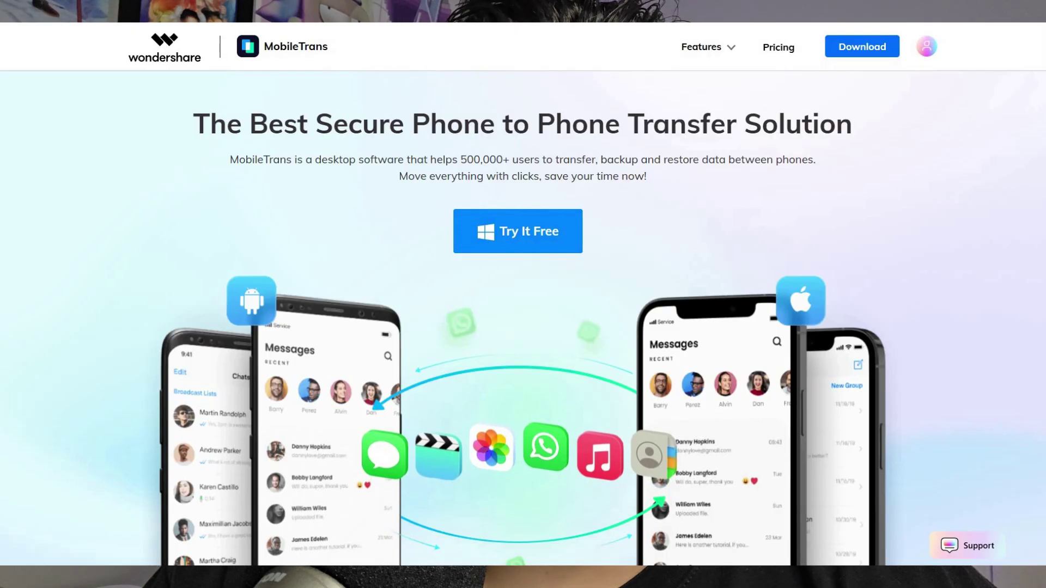
pyautogui.scroll(-6, 524, 317)
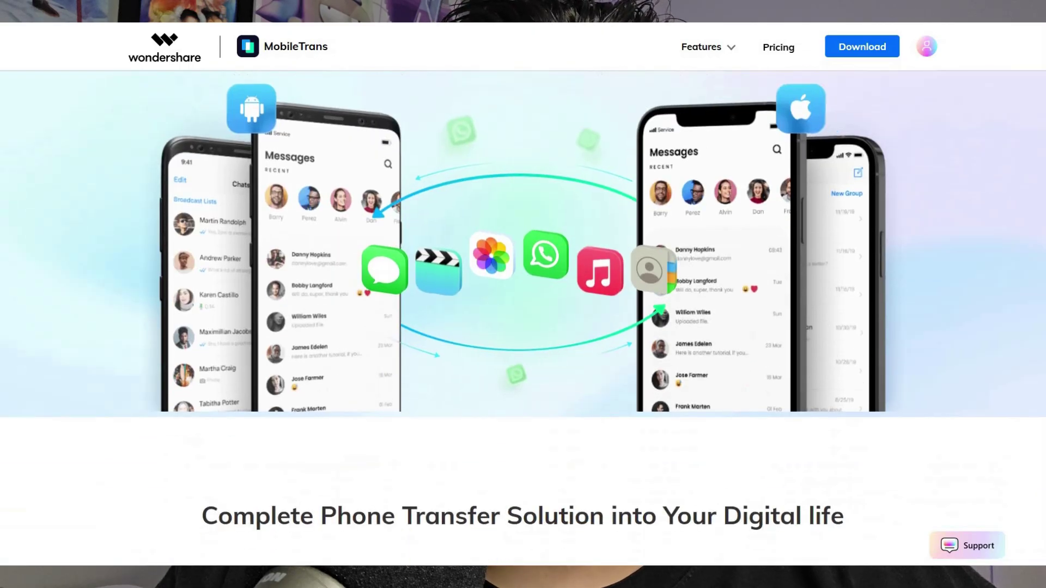
pyautogui.scroll(-8, 523, 316)
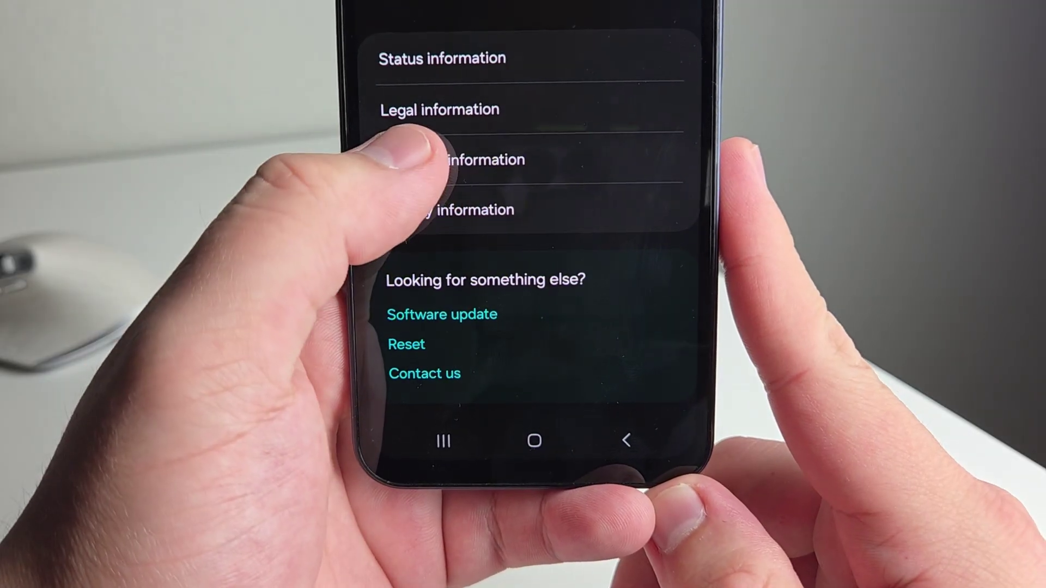
# Tap Build number in Software information repeatedly and confirm with the phone's PIN to enable developer mode
pyautogui.click(414, 159)
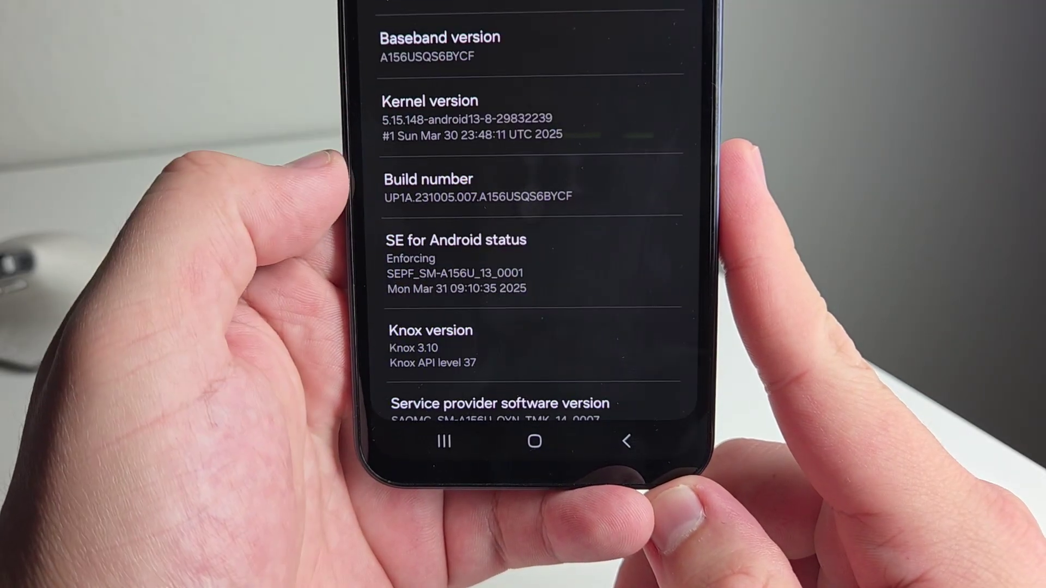
pyautogui.click(431, 185)
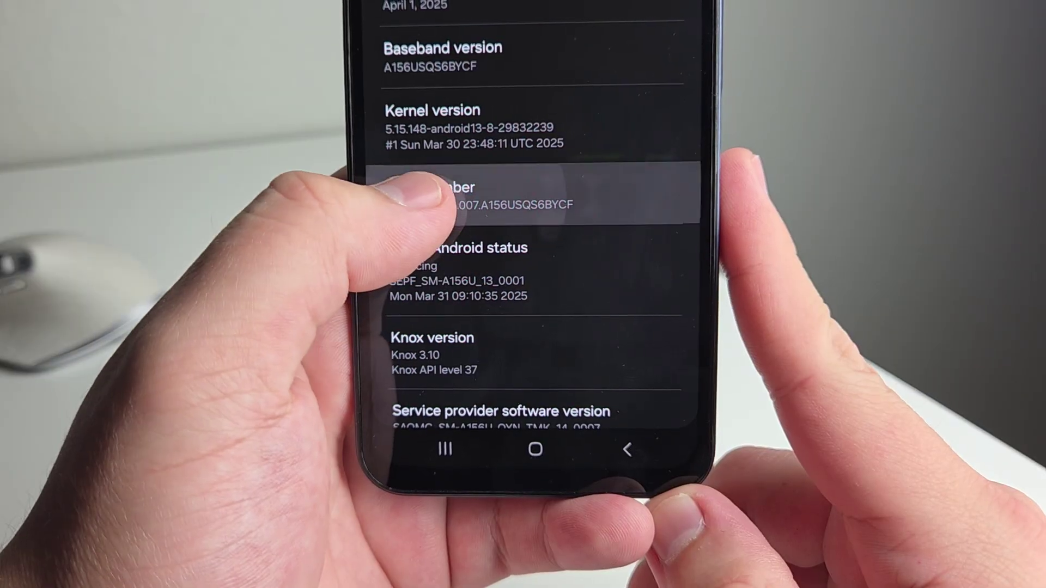
pyautogui.click(431, 189)
pyautogui.click(430, 188)
pyautogui.click(430, 188)
pyautogui.click(430, 187)
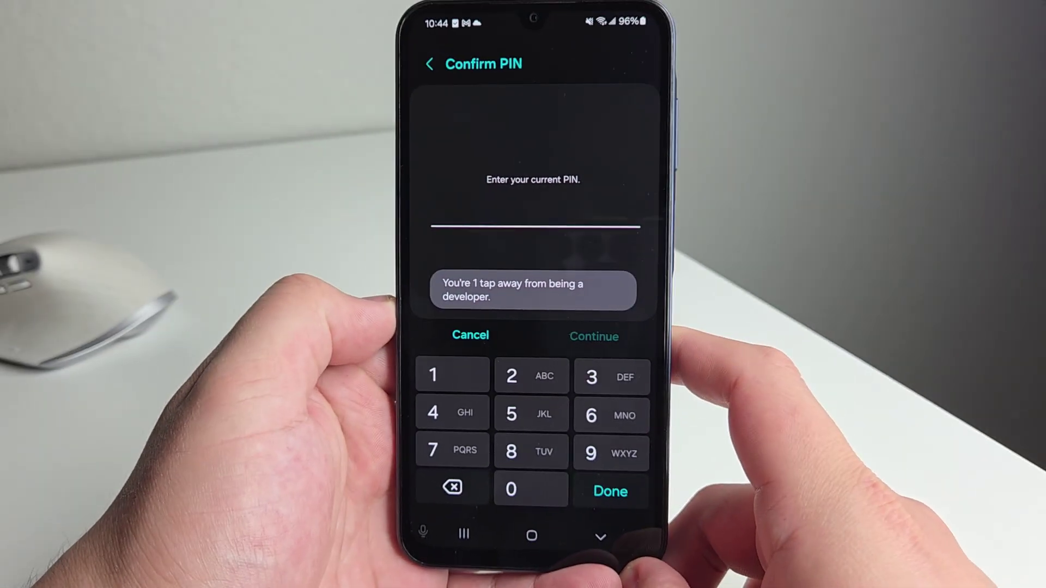
pyautogui.write('9')
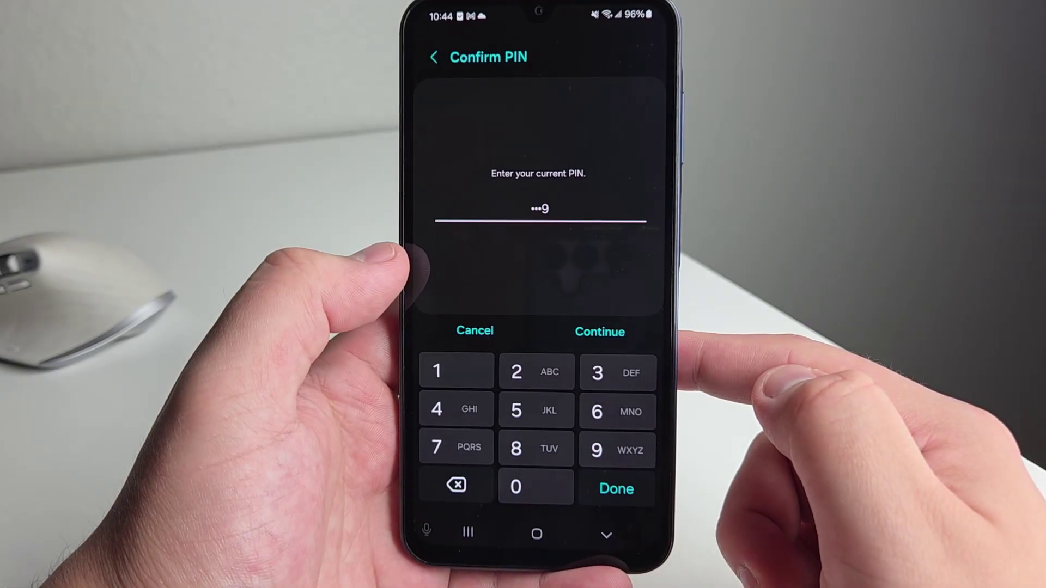
pyautogui.click(616, 333)
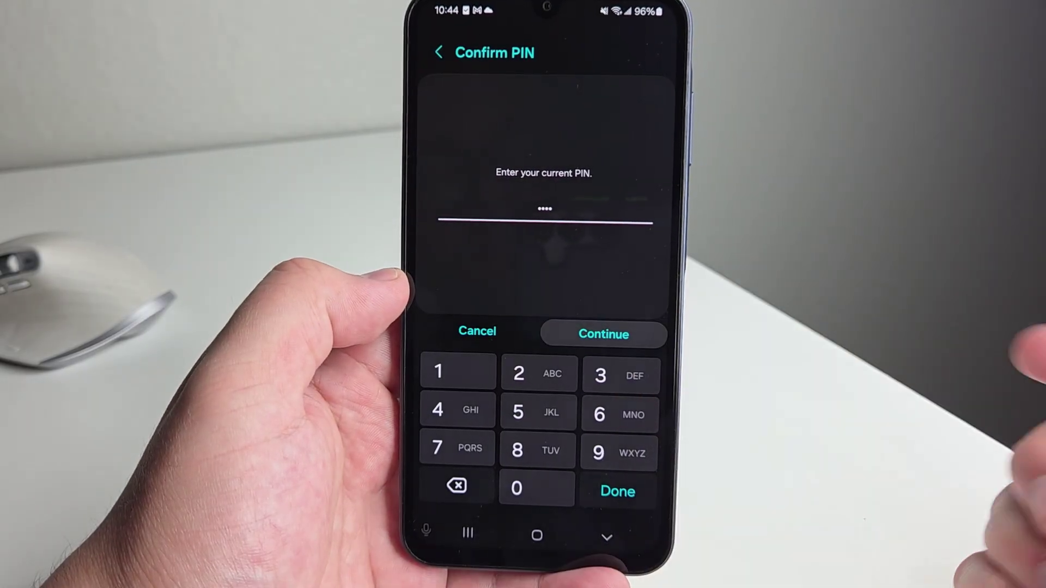
pyautogui.click(606, 539)
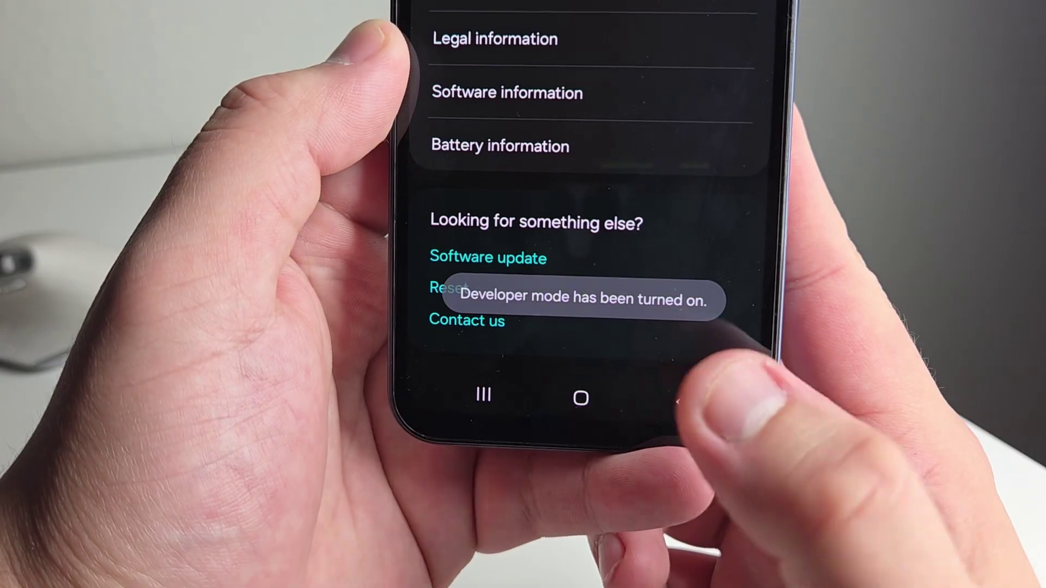
# Open Developer options from the main Settings list and switch on USB debugging
pyautogui.click(606, 540)
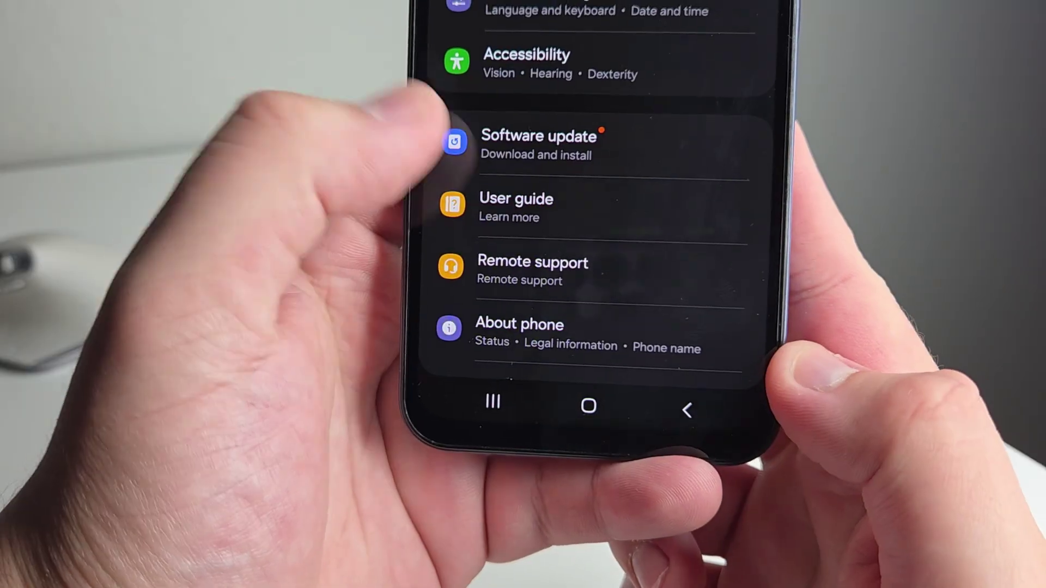
pyautogui.scroll(-2, 431, 204)
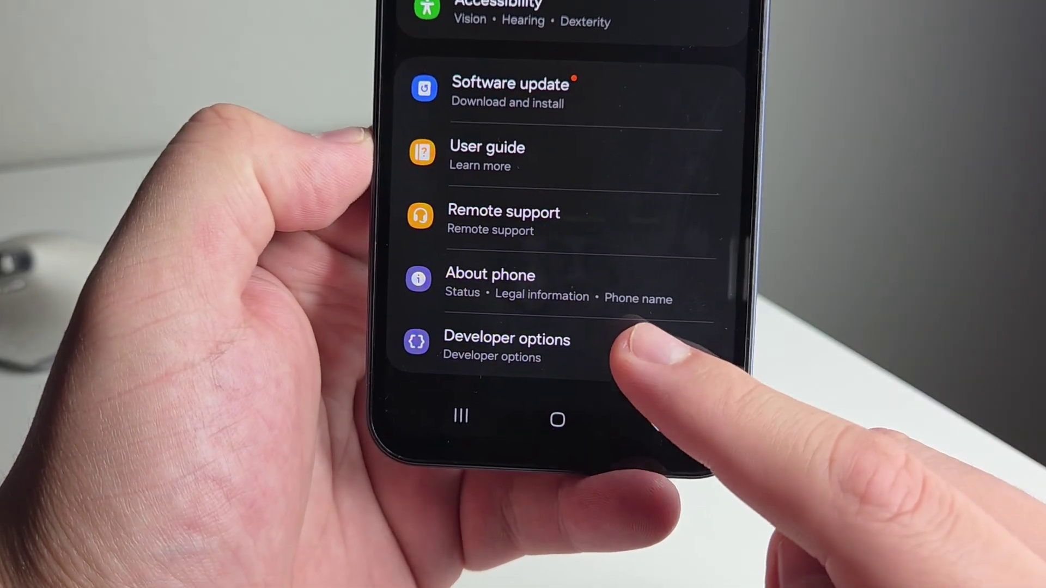
pyautogui.click(654, 343)
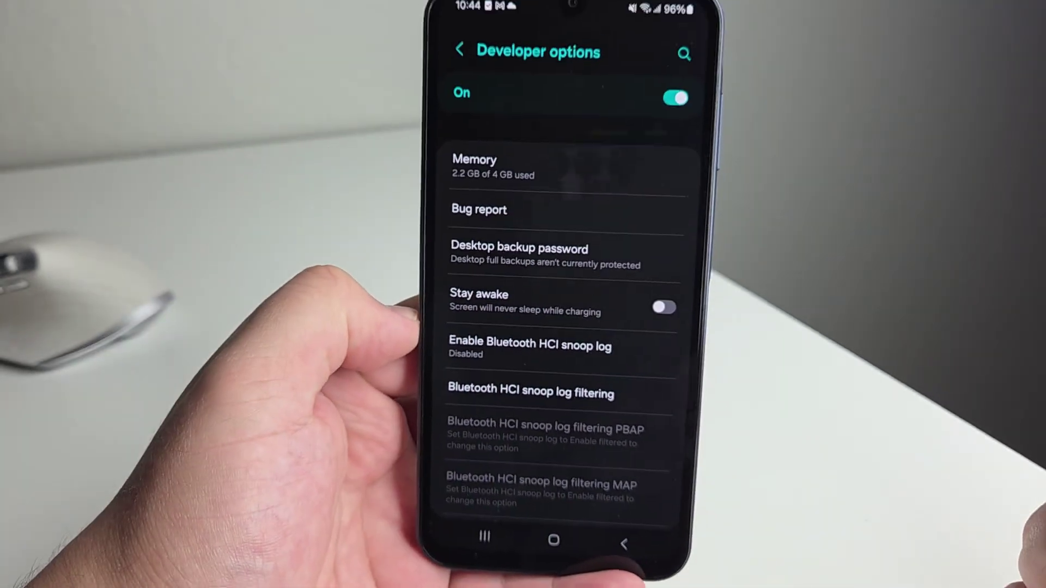
pyautogui.moveTo(619, 385); pyautogui.dragTo(647, 137)
pyautogui.click(611, 344)
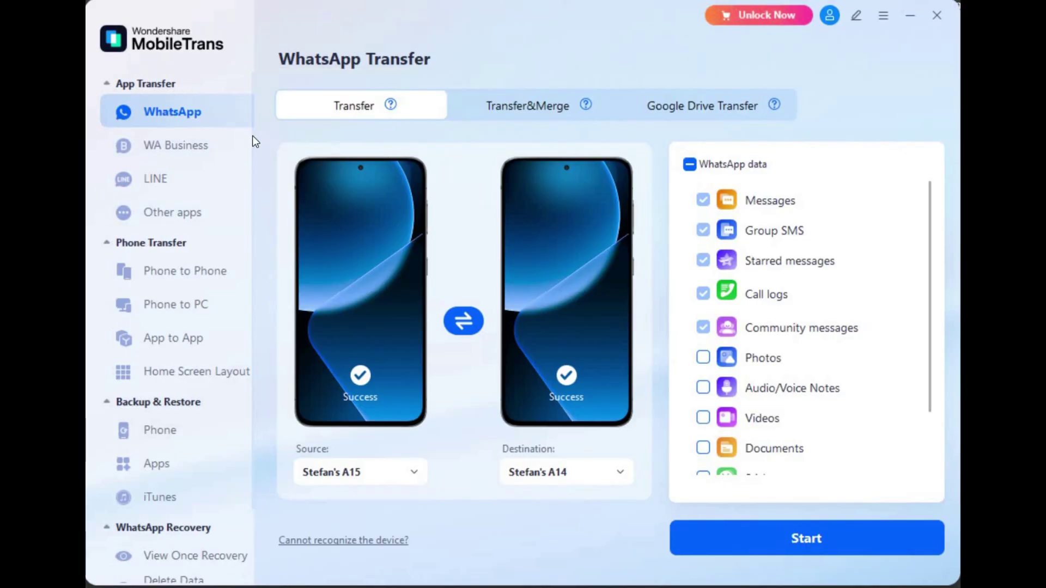
# Switch MobileTrans to the Phone to Phone transfer page under Phone Transfer
pyautogui.click(211, 277)
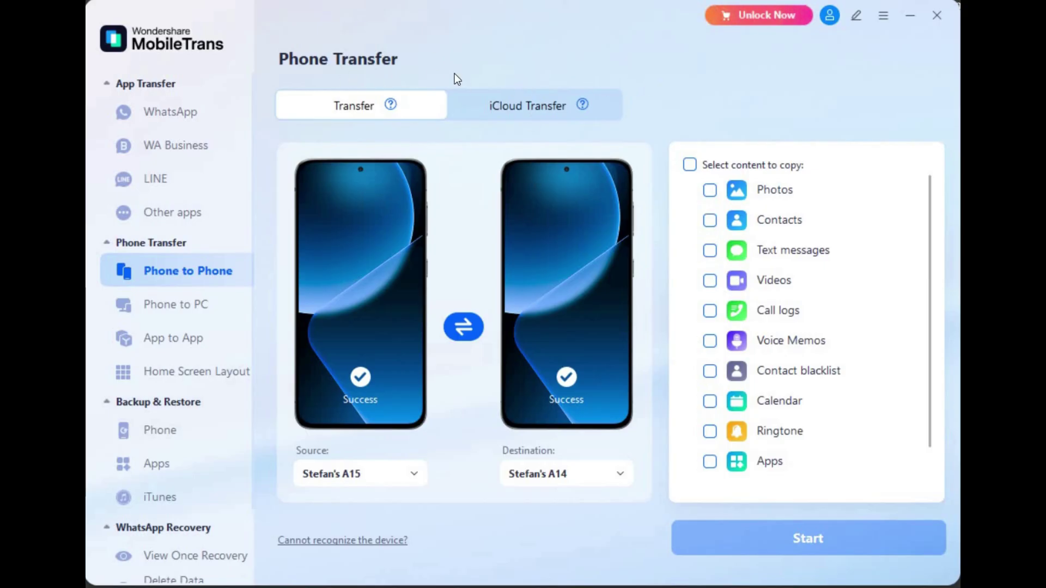
# Make the A14 the source phone and start transferring photos, contacts, texts, videos and call logs to the A15
pyautogui.click(397, 471)
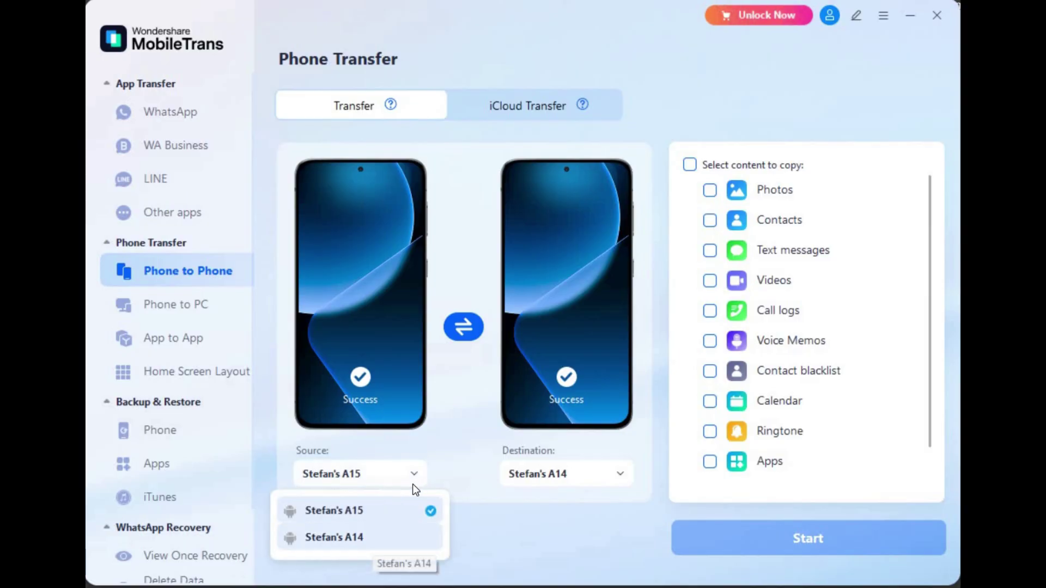
pyautogui.click(374, 537)
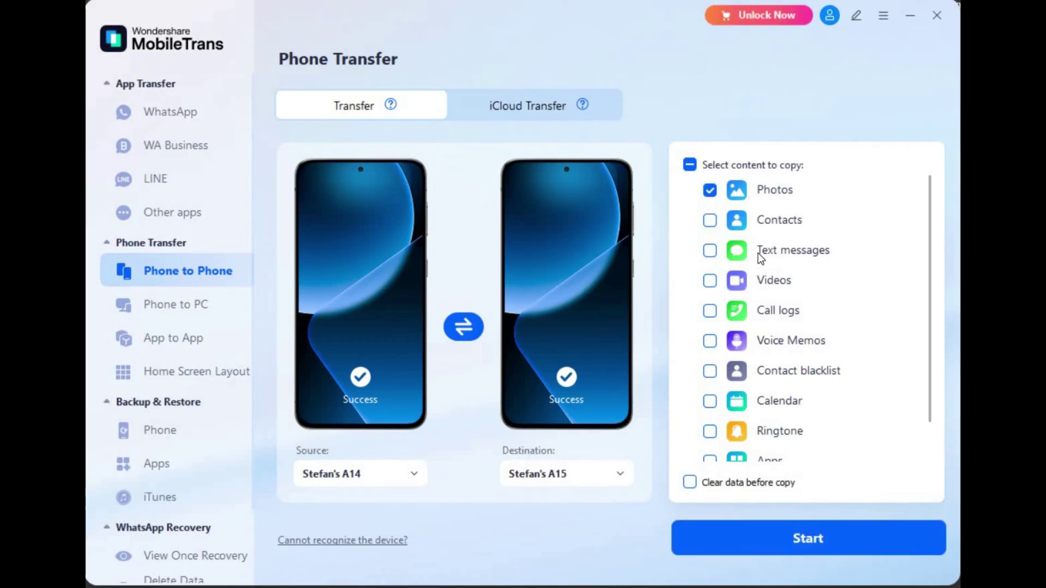
pyautogui.scroll(-1, 812, 296)
pyautogui.click(779, 533)
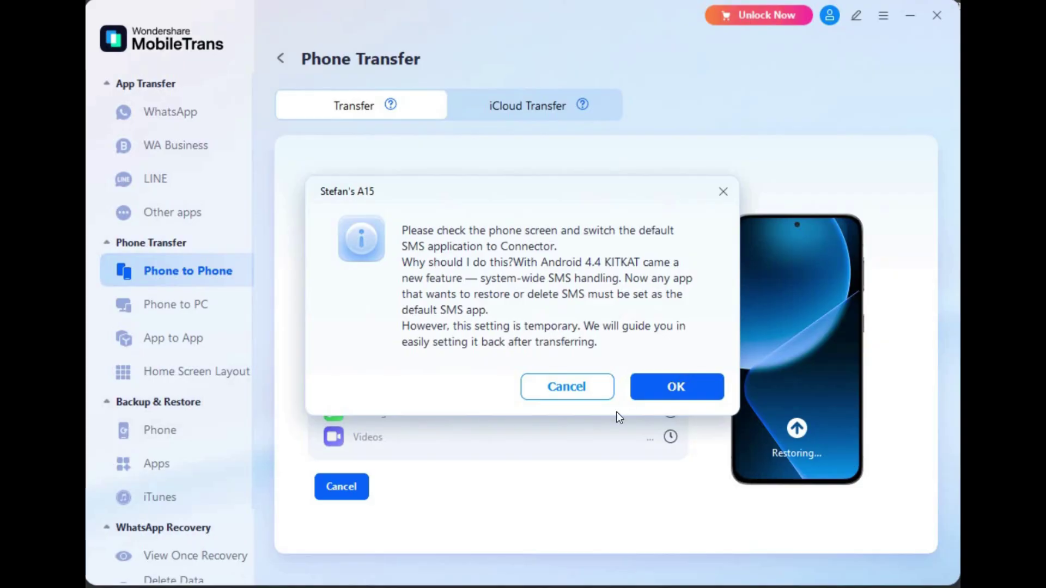
# Accept the default SMS app notice so the restore to the A15 continues
pyautogui.click(665, 382)
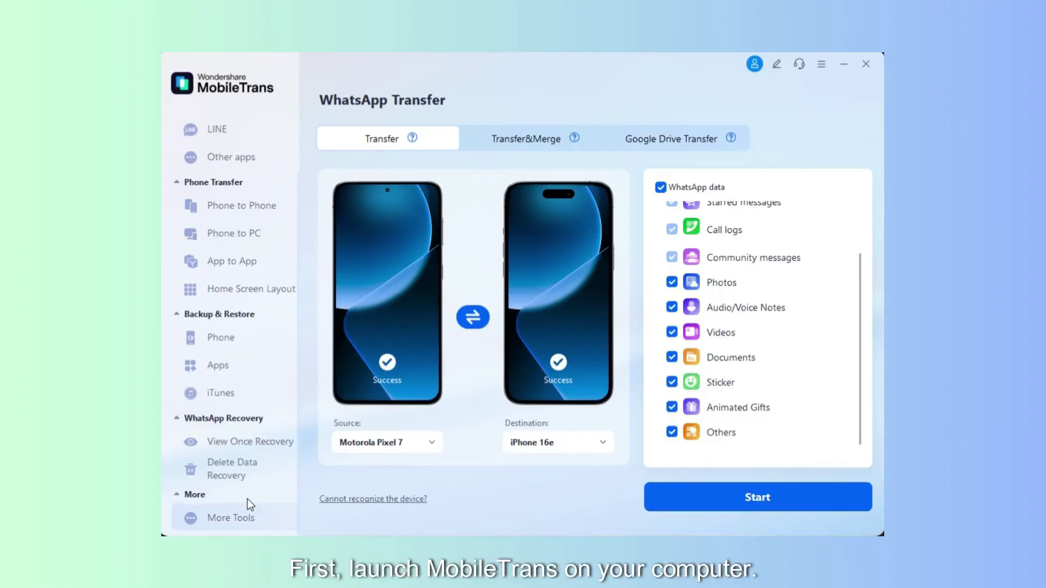
# Open View Once Recovery and start recovering view-once WhatsApp messages
pyautogui.click(244, 440)
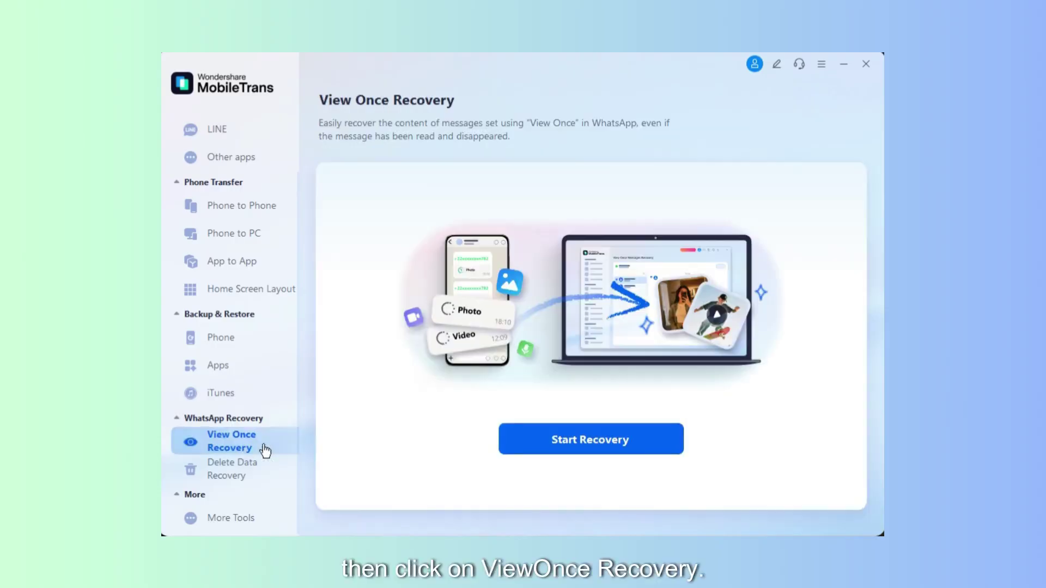
pyautogui.click(571, 438)
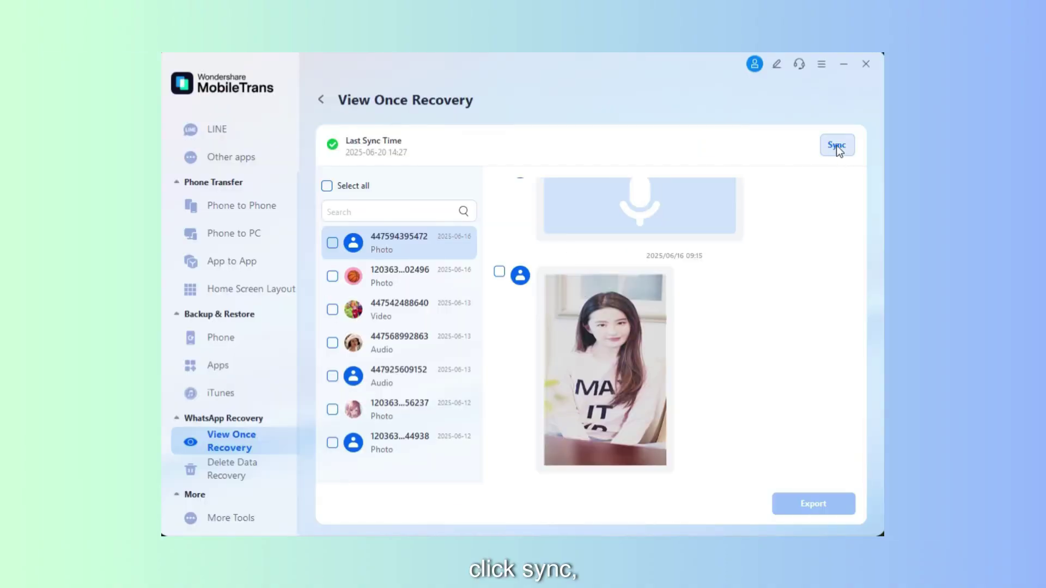
# Sync the view-once messages, select all of them, and export them to the PC
pyautogui.click(837, 149)
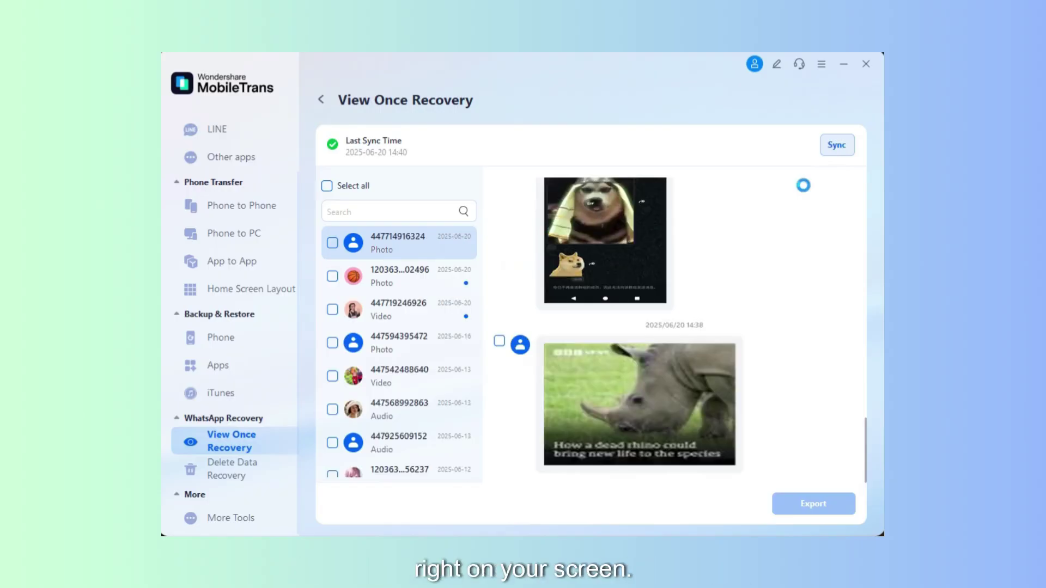
pyautogui.scroll(-5, 678, 411)
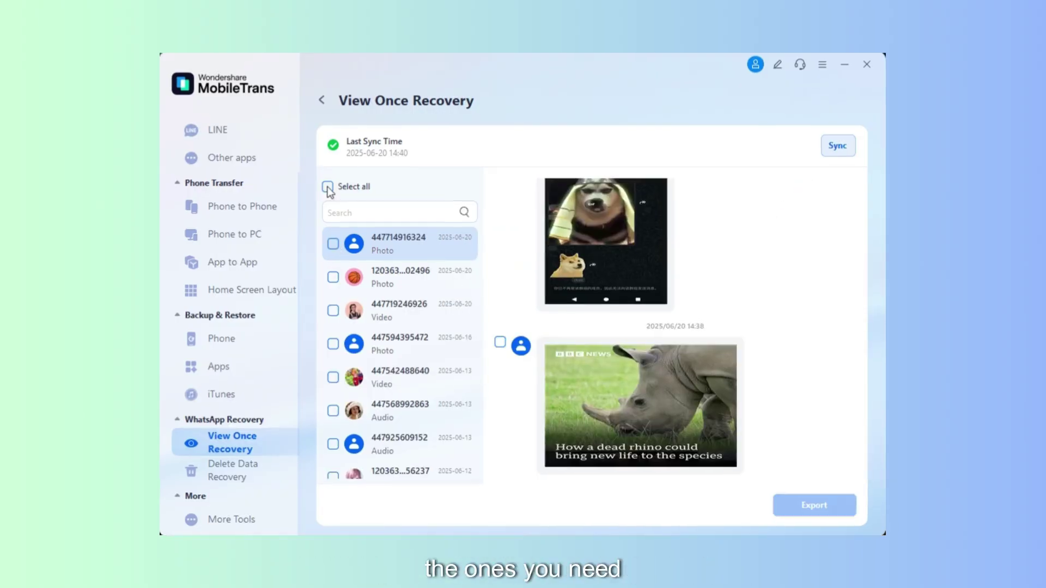
pyautogui.click(327, 186)
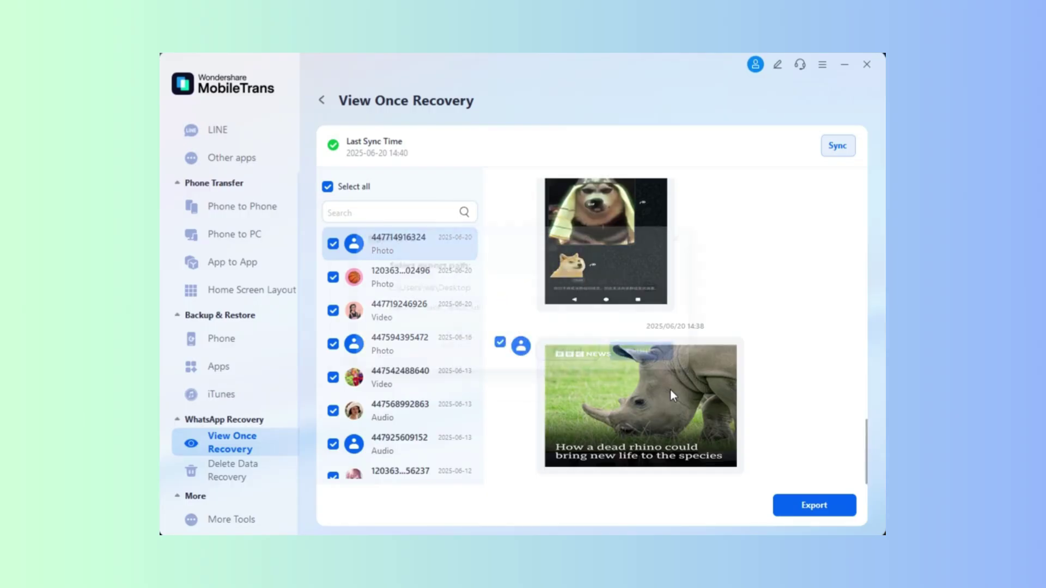
pyautogui.click(652, 359)
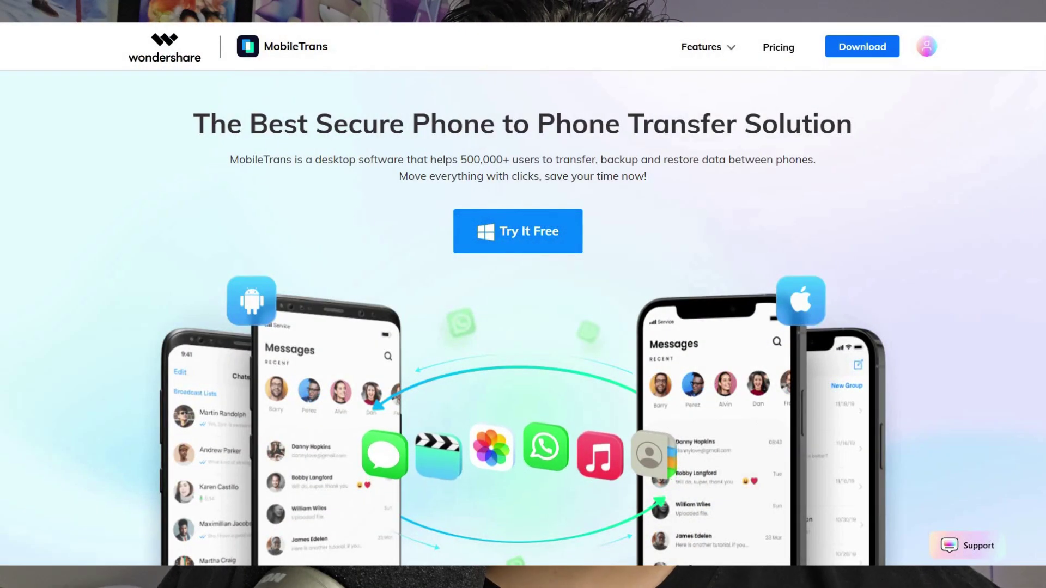
pyautogui.scroll(-6, 522, 327)
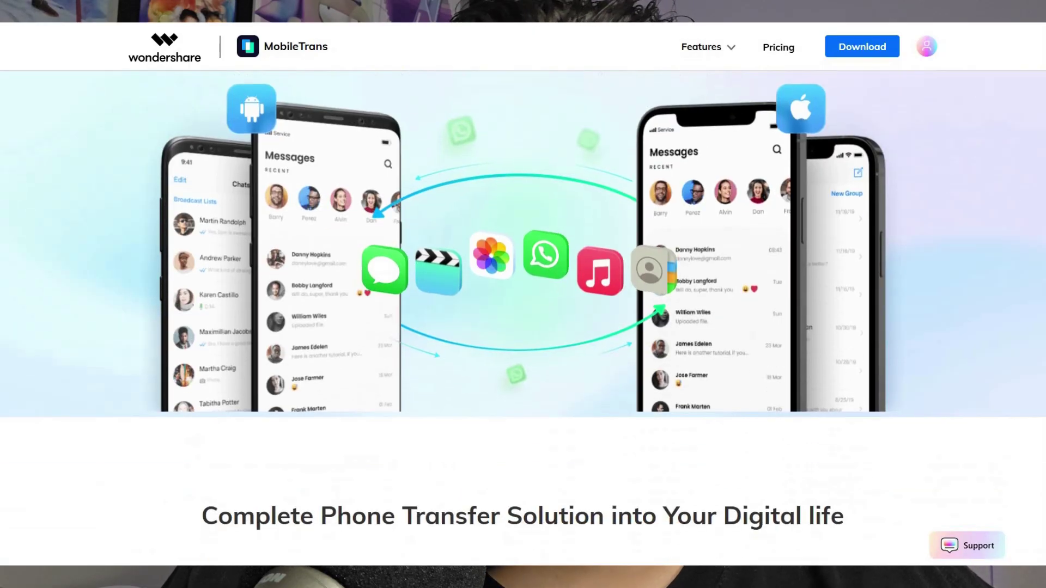
pyautogui.scroll(-8, 523, 328)
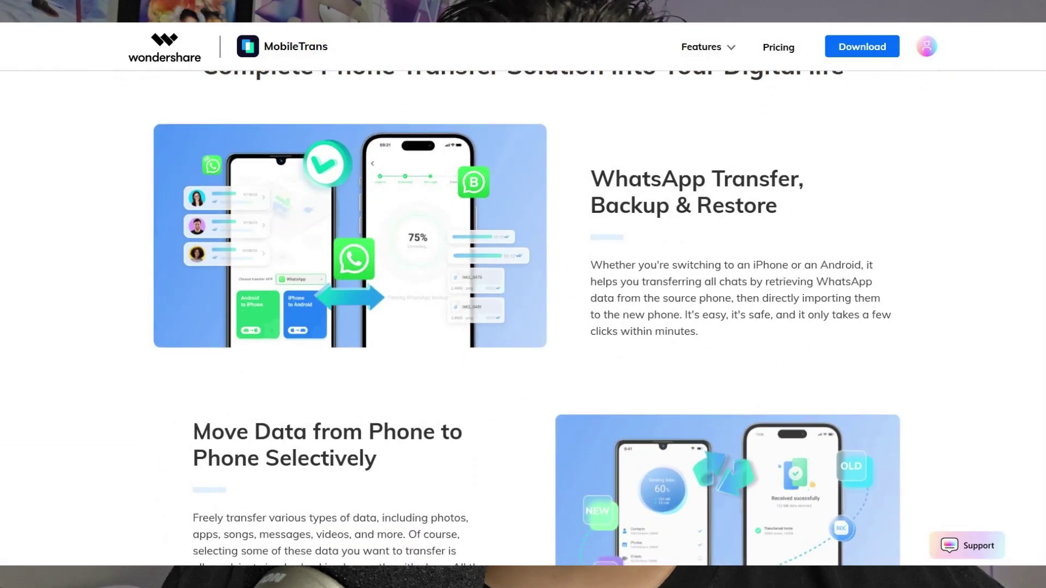
pyautogui.scroll(-8, 523, 327)
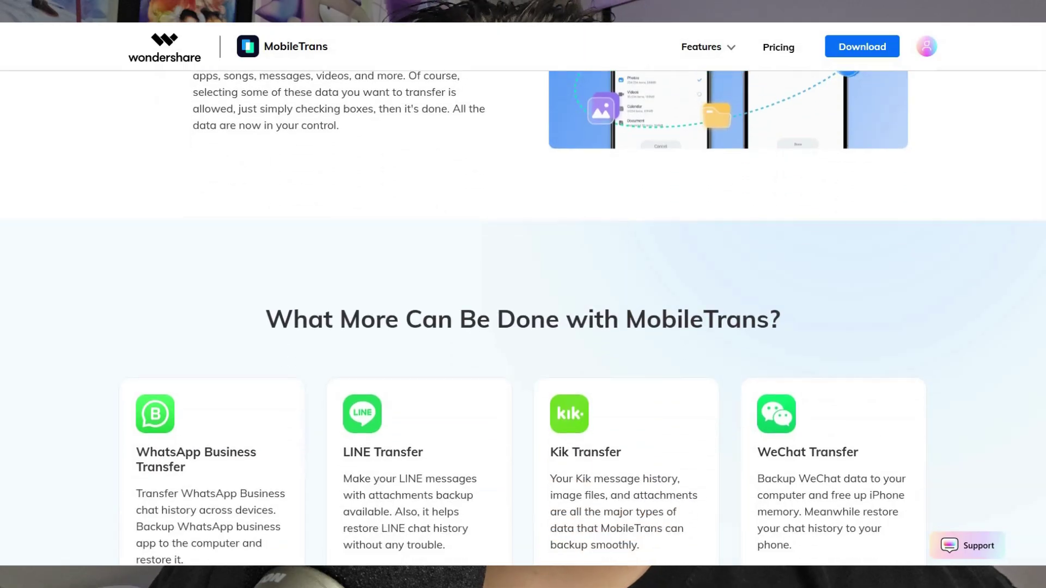
pyautogui.scroll(-8, 522, 327)
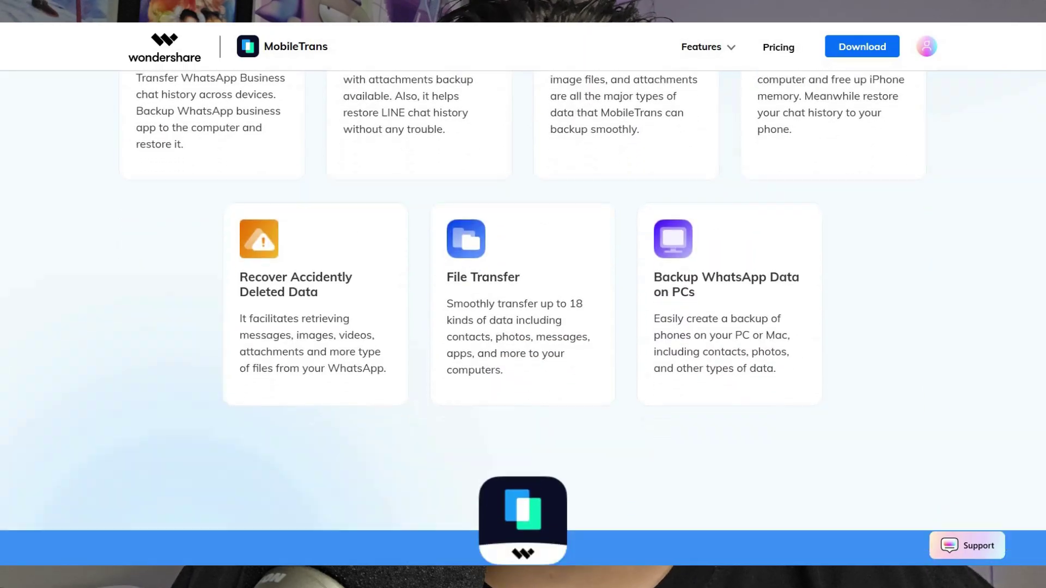
pyautogui.scroll(-9, 1044, 362)
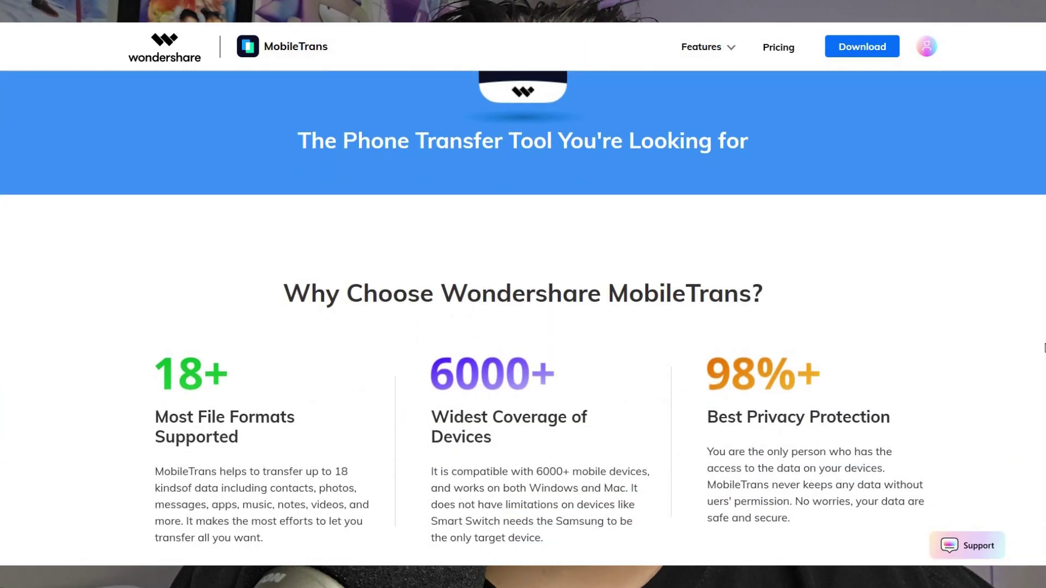
pyautogui.scroll(-8, 1044, 362)
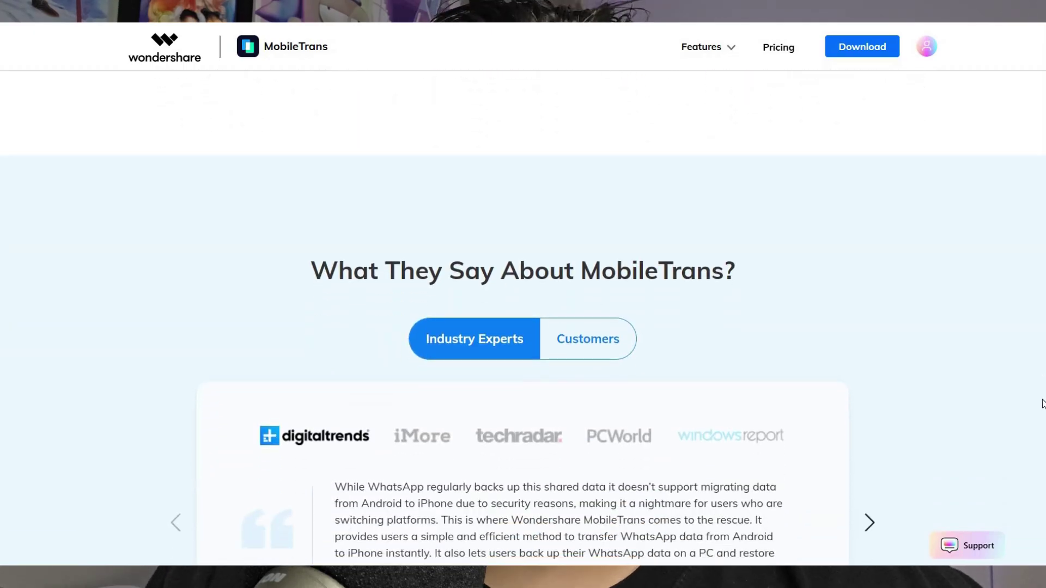
pyautogui.scroll(-9, 1042, 419)
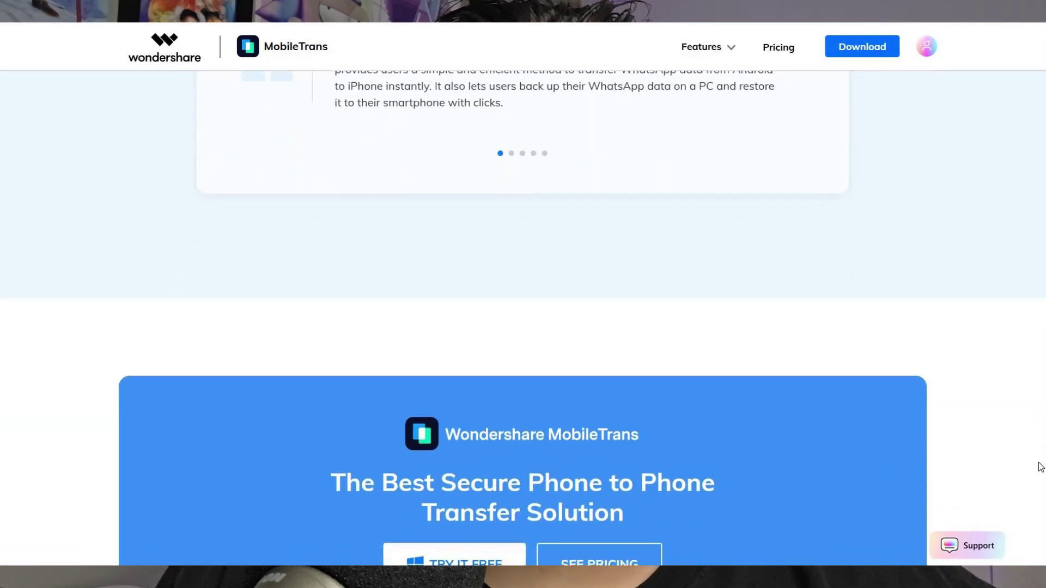
pyautogui.scroll(-4, 1039, 478)
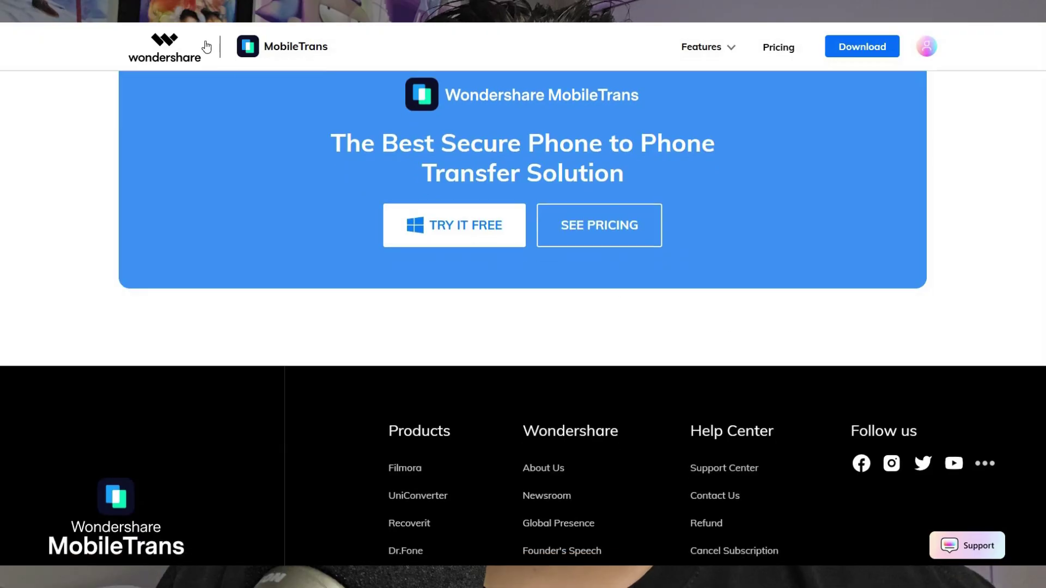